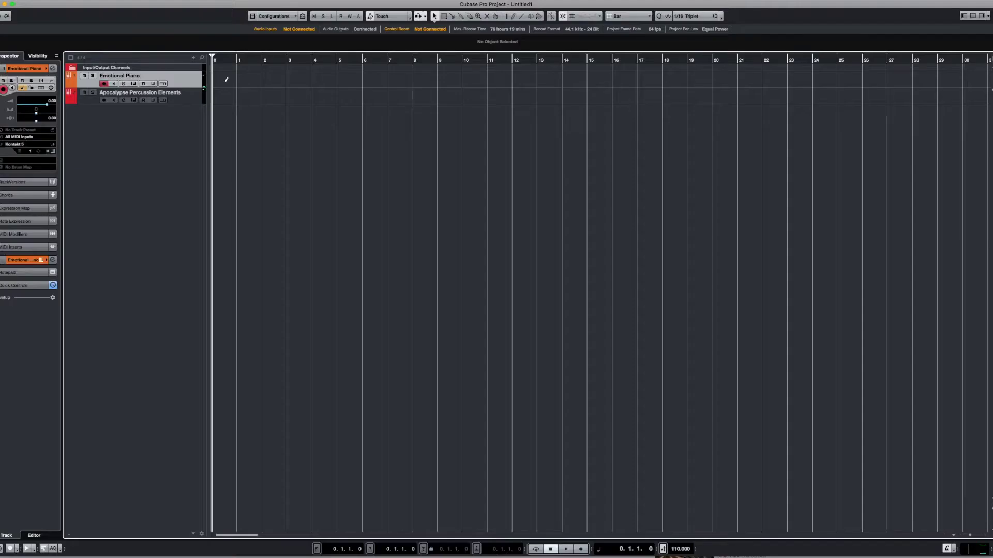
Create an empty MIDI part from bar 0 to 6 on the Emotional Piano track and open it in the Key Editor with Step Input on
{"action": "double_click", "coordinate": [353, 86]}
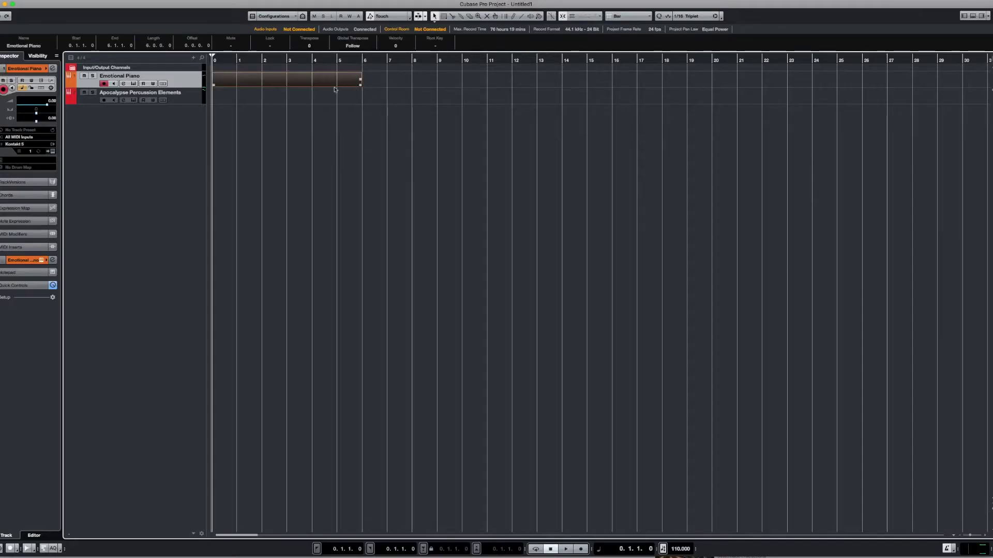
{"action": "double_click", "coordinate": [232, 83]}
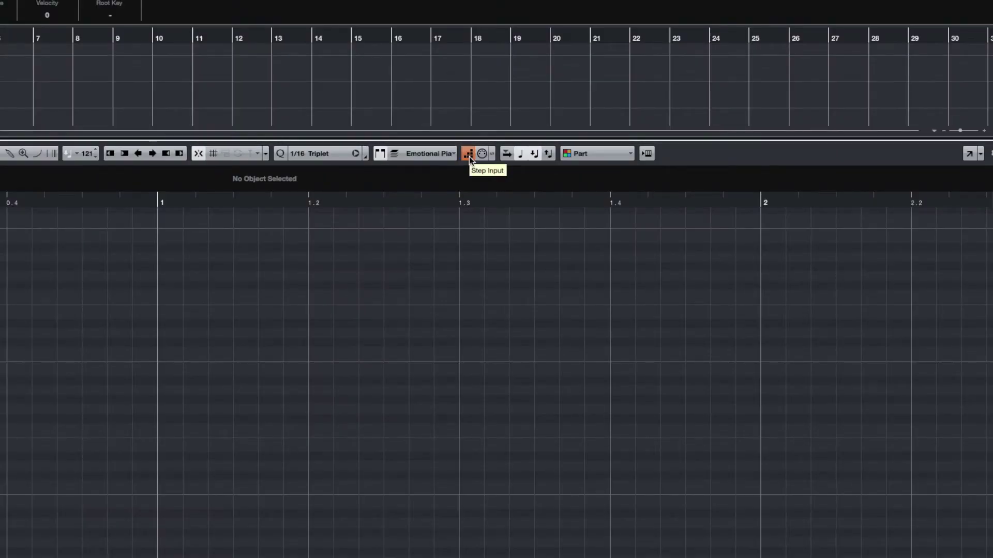
{"action": "right_click", "coordinate": [692, 156]}
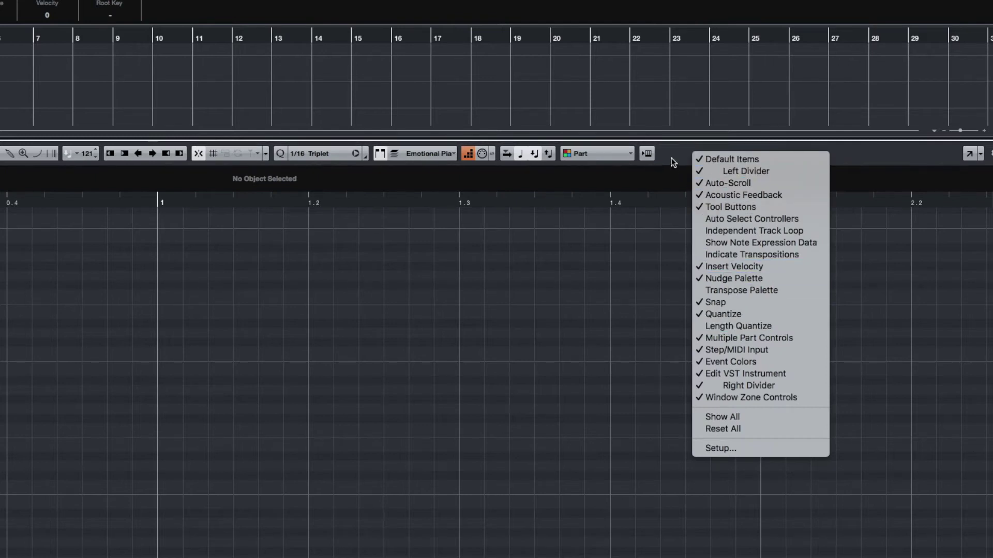
{"action": "left_click", "coordinate": [672, 162]}
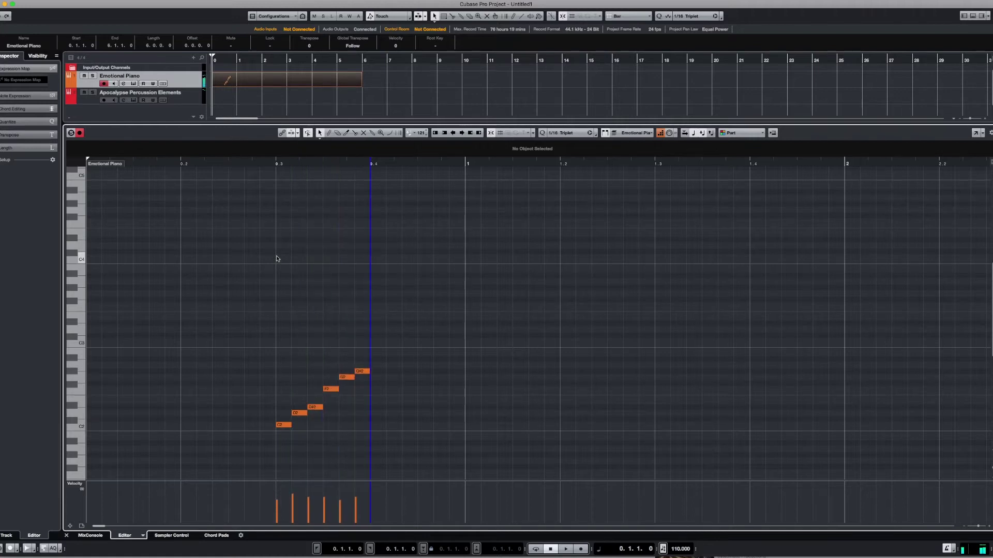
Play back the step-entered piano notes from just before beat 0.3
{"action": "left_click", "coordinate": [260, 163]}
{"action": "key", "text": "space"}
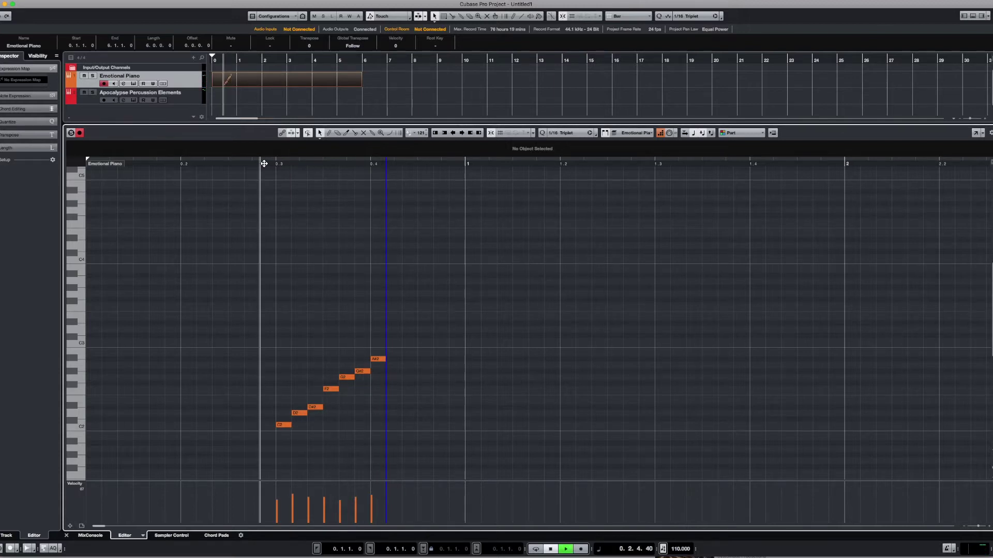
{"action": "key", "text": "space"}
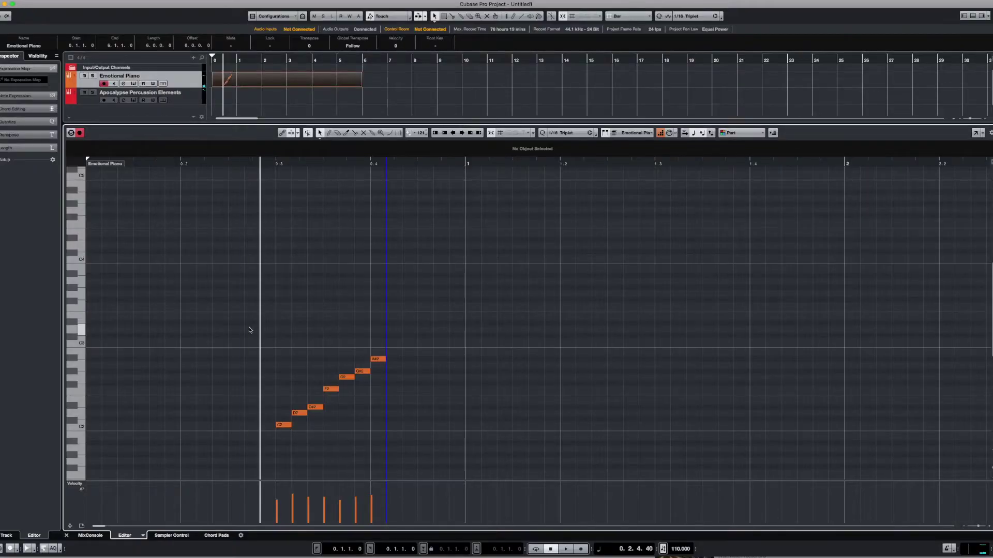
Delete the step-entered notes from the piano part and set the step input position to beat 0.3
{"action": "left_click_drag", "start_coordinate": [250, 328], "coordinate": [416, 435]}
{"action": "key", "text": "Delete"}
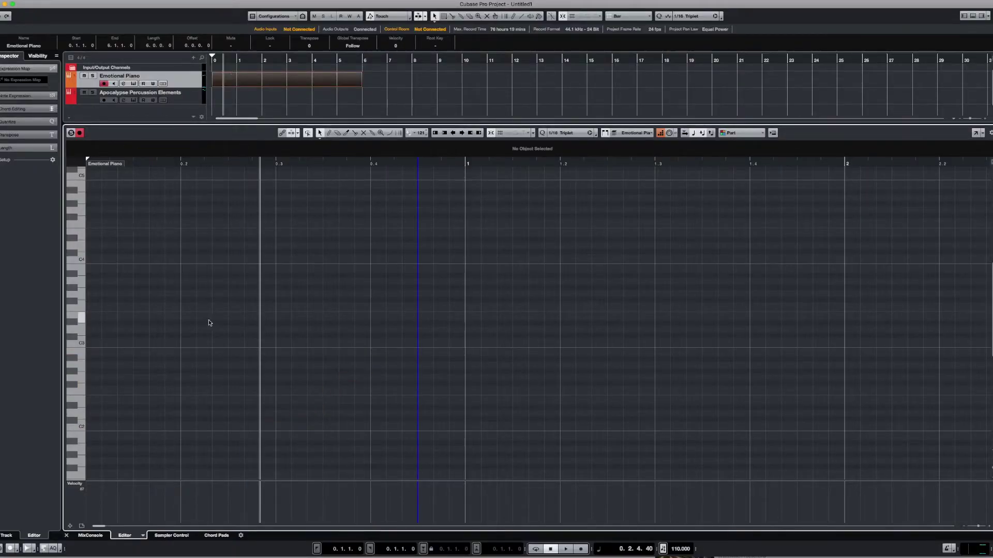
{"action": "left_click", "coordinate": [276, 352]}
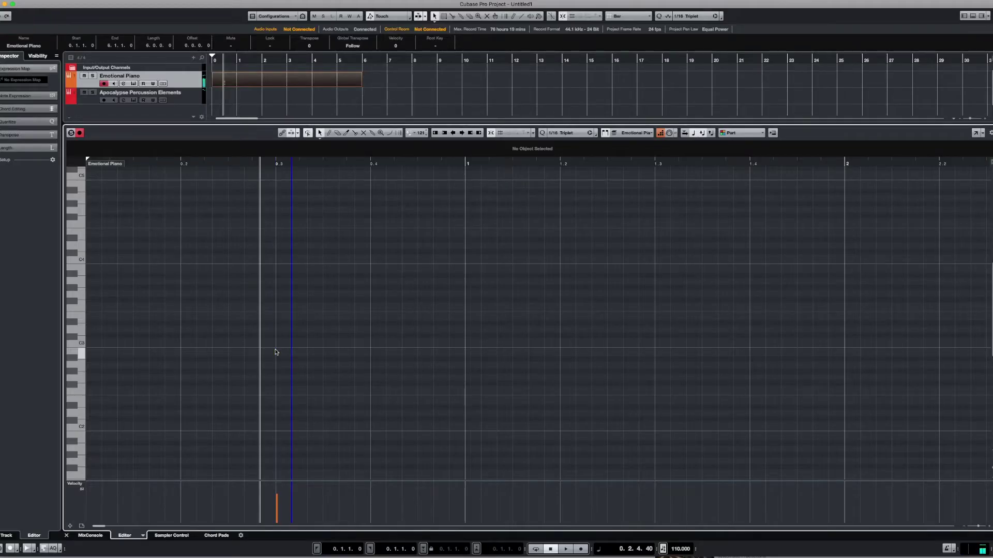
{"action": "left_click_drag", "start_coordinate": [327, 293], "coordinate": [404, 367]}
{"action": "key", "text": "Delete"}
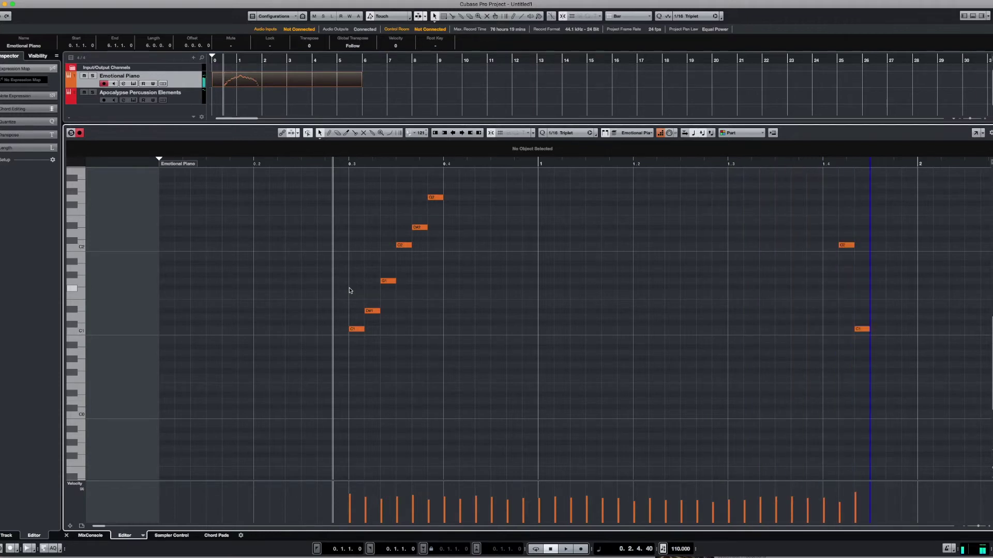
Review the rising and falling C minor arpeggio and play it back
{"action": "scroll", "coordinate": [378, 285], "scroll_direction": "up", "scroll_amount": 5}
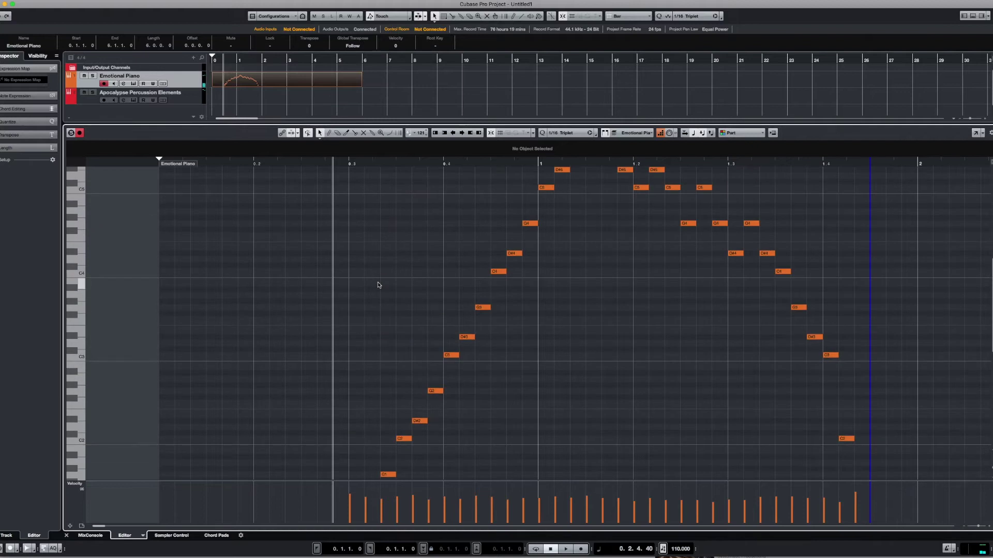
{"action": "scroll", "coordinate": [378, 284], "scroll_direction": "down", "scroll_amount": 2}
{"action": "key", "text": "space"}
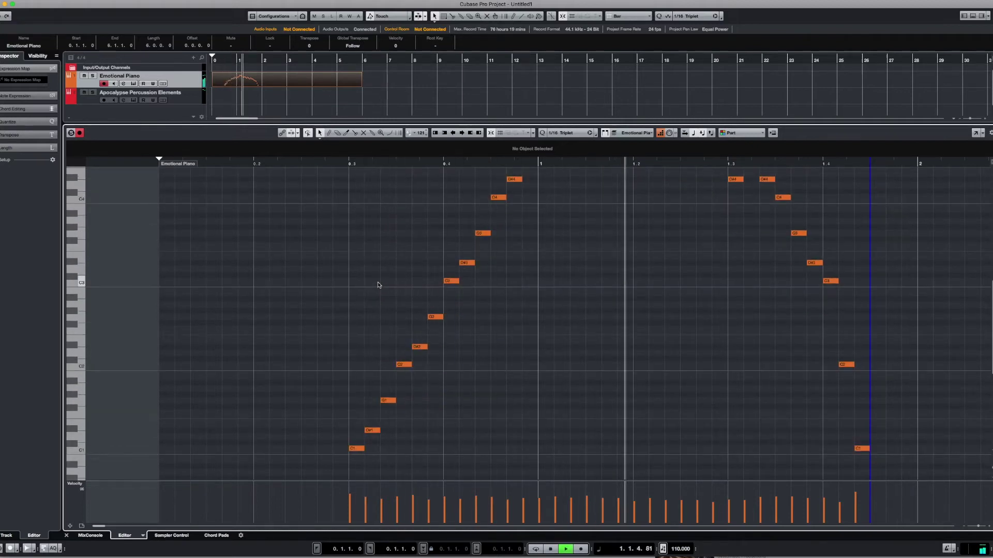
{"action": "key", "text": "space"}
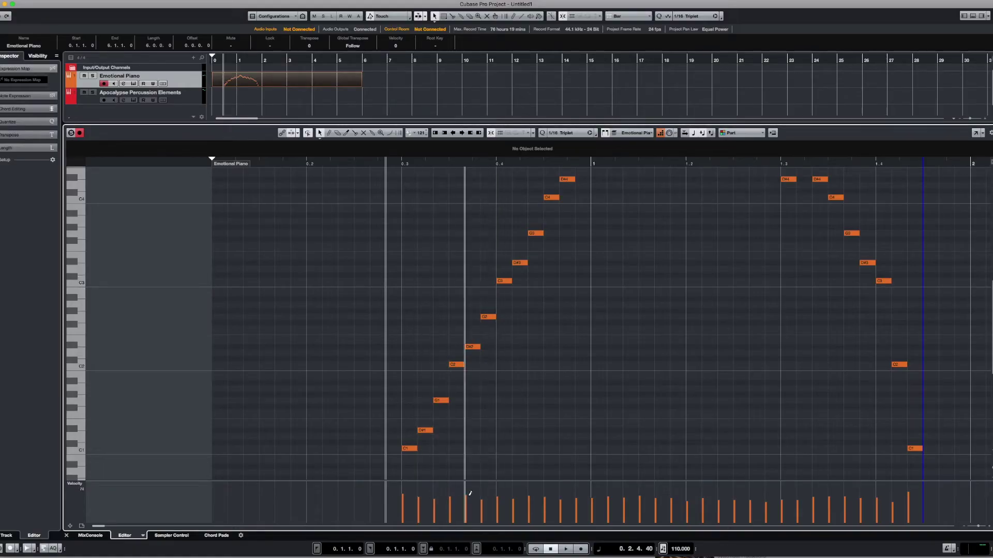
Clear the whole C minor arpeggio from the piano part and move the step input position back to beat 0.3
{"action": "scroll", "coordinate": [580, 390], "scroll_direction": "right", "scroll_amount": 5}
{"action": "scroll", "coordinate": [579, 390], "scroll_direction": "down", "scroll_amount": 2}
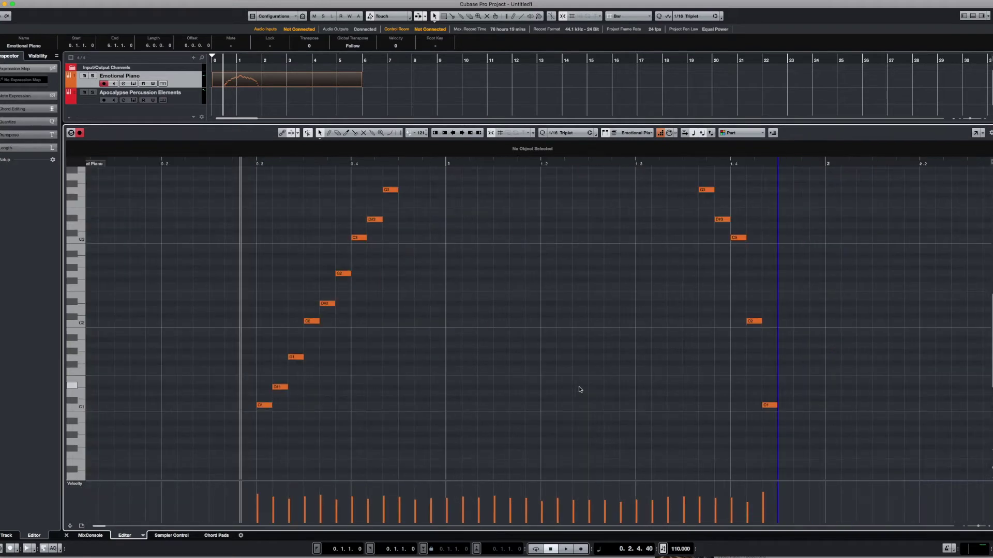
{"action": "key", "text": "super+a"}
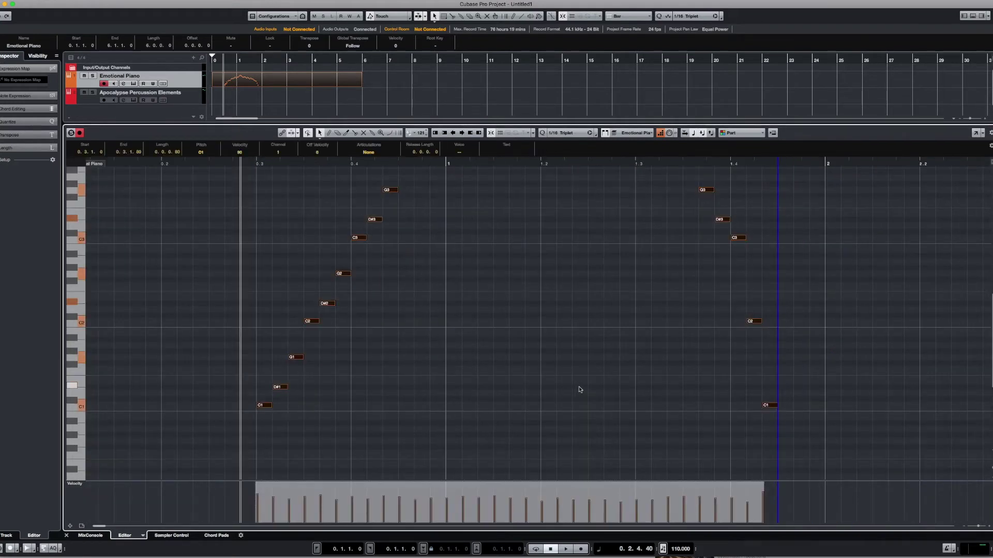
{"action": "key", "text": "Delete"}
{"action": "left_click", "coordinate": [258, 311]}
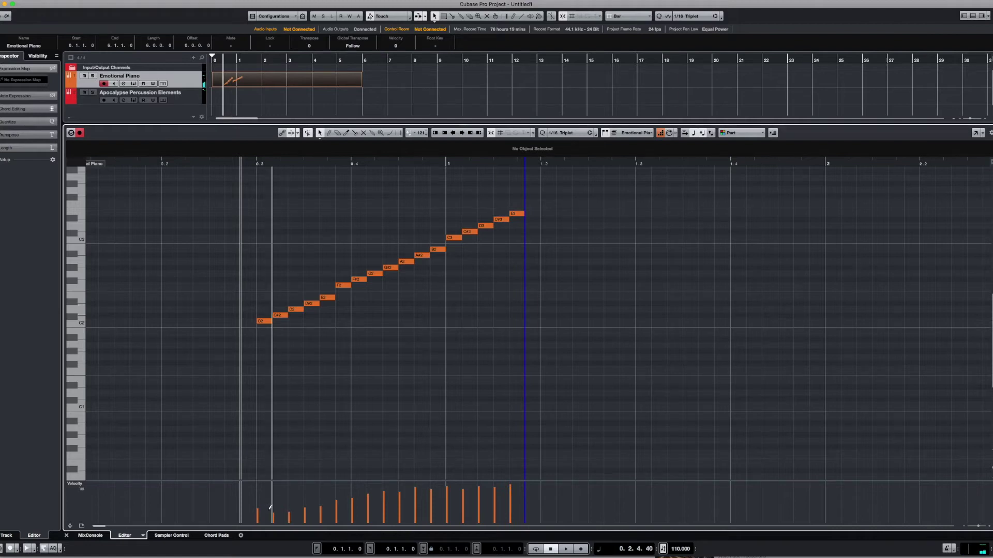
Redraw the chromatic run's velocities as a ramp rising from low to maximum, and play the run back
{"action": "key", "text": "space"}
{"action": "key", "text": "space"}
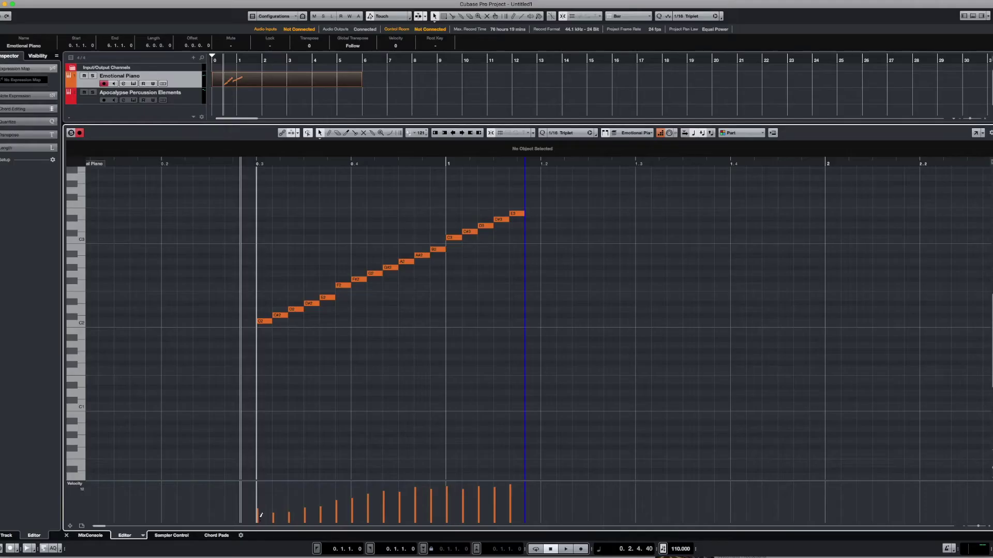
{"action": "mouse_move", "coordinate": [261, 516]}
{"action": "left_mouse_down"}
{"action": "mouse_move", "coordinate": [462, 494]}
{"action": "mouse_move", "coordinate": [495, 480]}
{"action": "left_mouse_up"}
{"action": "key", "text": "space"}
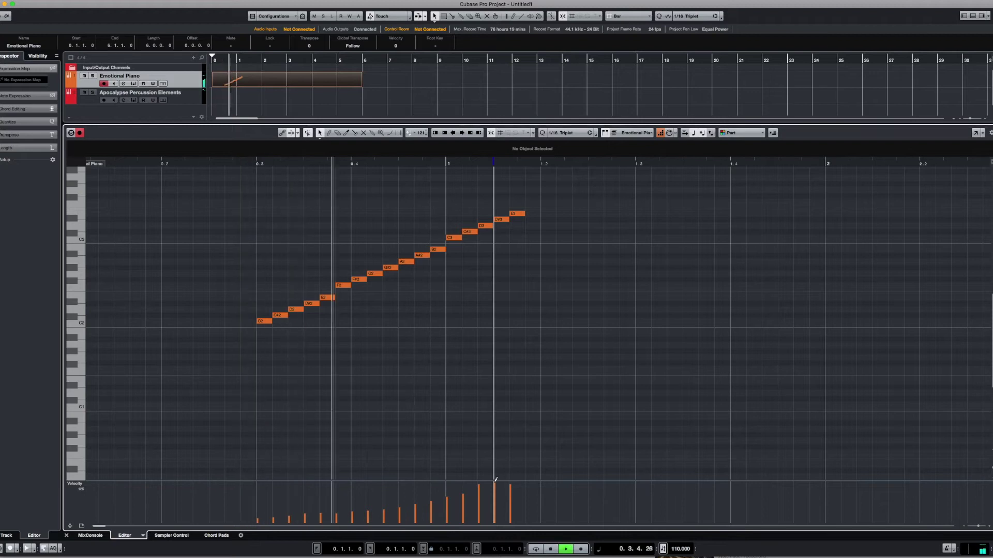
{"action": "key", "text": "space"}
{"action": "mouse_move", "coordinate": [495, 481]}
{"action": "left_mouse_down"}
{"action": "mouse_move", "coordinate": [434, 479]}
{"action": "mouse_move", "coordinate": [273, 511]}
{"action": "left_mouse_up"}
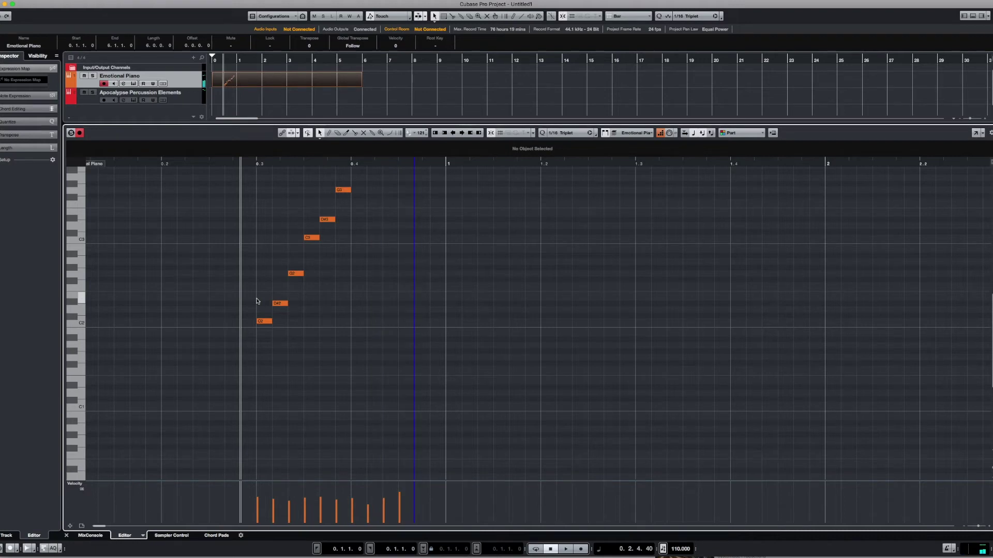
Quantize the C2 to D#4 arpeggio notes to 1/16 triplets from the Quantize Panel with Randomize at 9 ticks, and again at 12 ticks
{"action": "scroll", "coordinate": [253, 305], "scroll_direction": "up", "scroll_amount": 2}
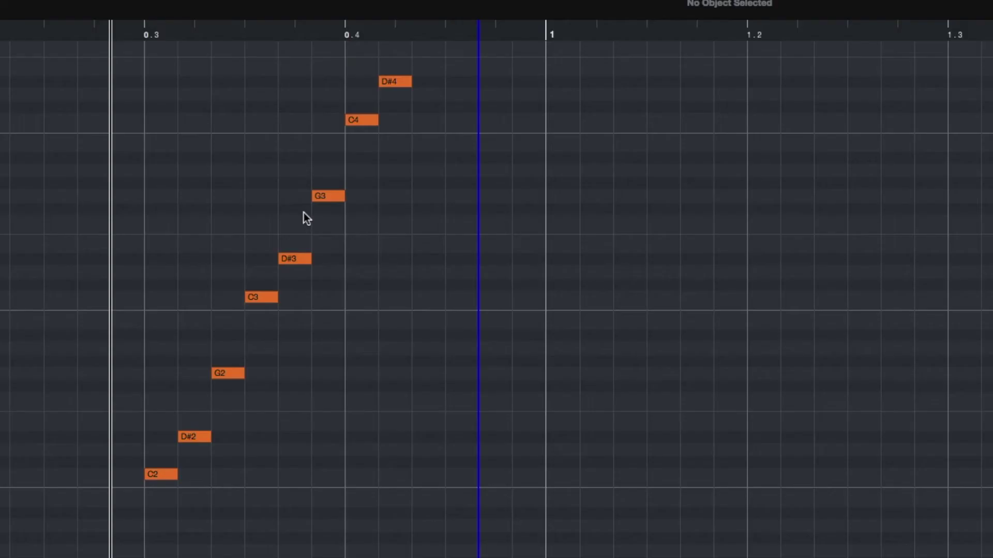
{"action": "left_click_drag", "start_coordinate": [49, 54], "coordinate": [492, 547]}
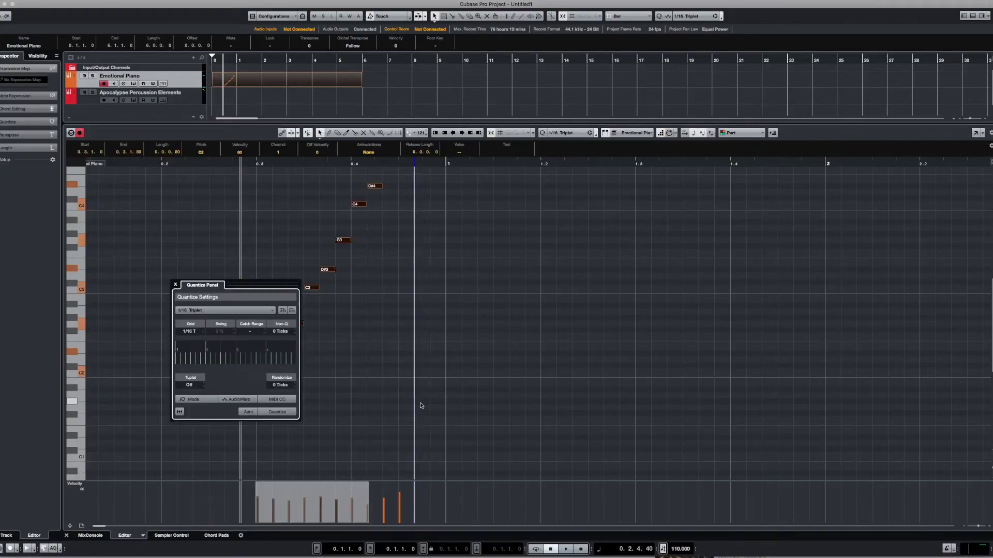
{"action": "key", "text": "ctrl+q"}
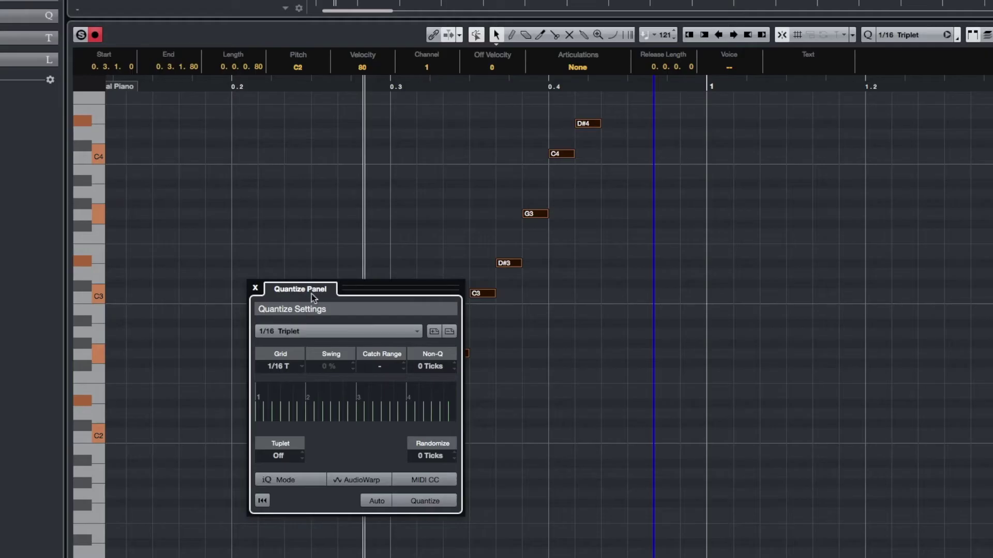
{"action": "left_click_drag", "start_coordinate": [311, 293], "coordinate": [151, 203]}
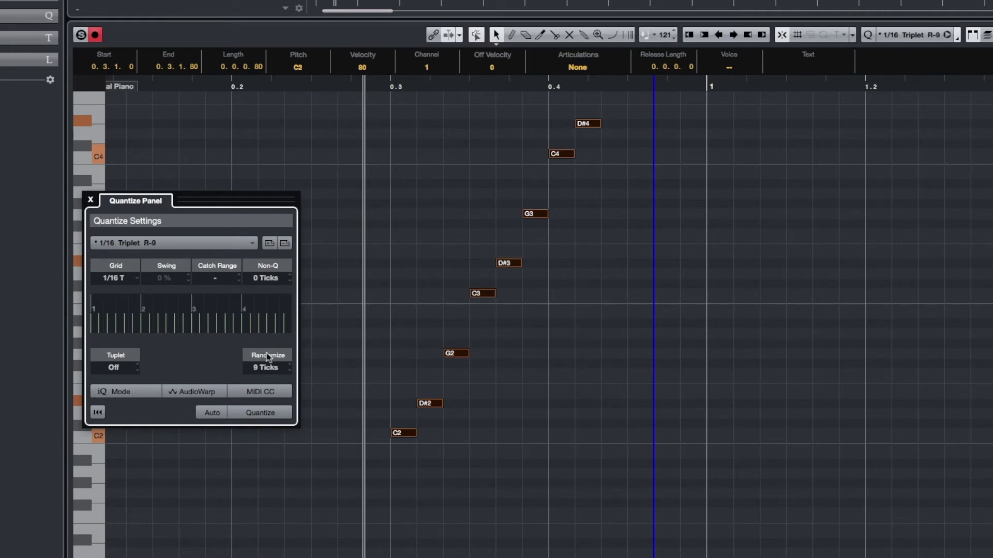
{"action": "left_click", "coordinate": [265, 414]}
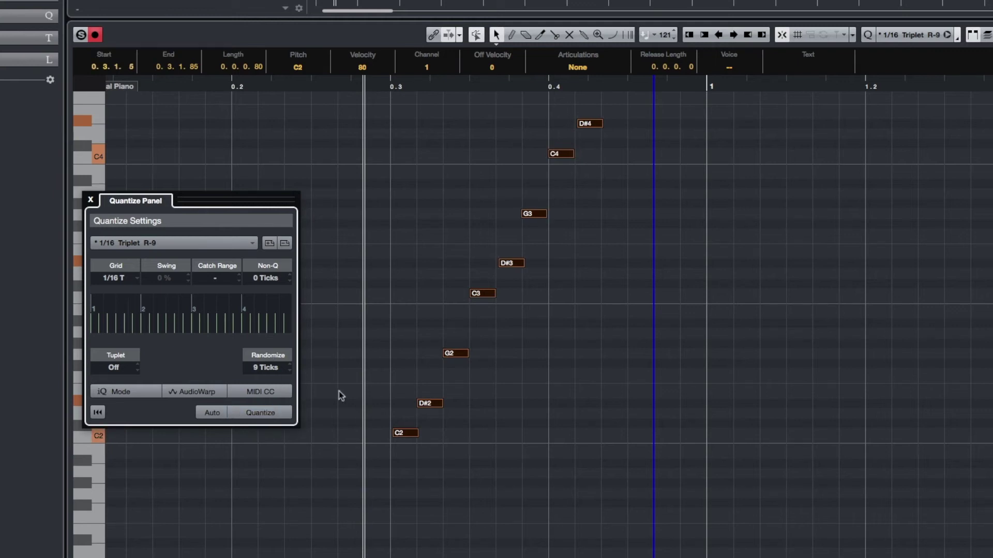
{"action": "scroll", "coordinate": [265, 367], "scroll_direction": "up", "scroll_amount": 3}
{"action": "left_click", "coordinate": [268, 414]}
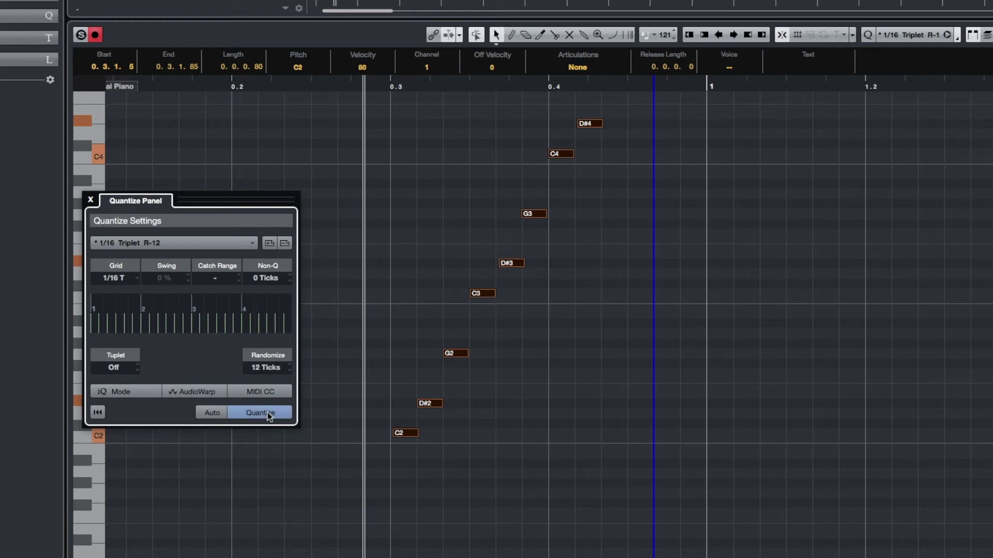
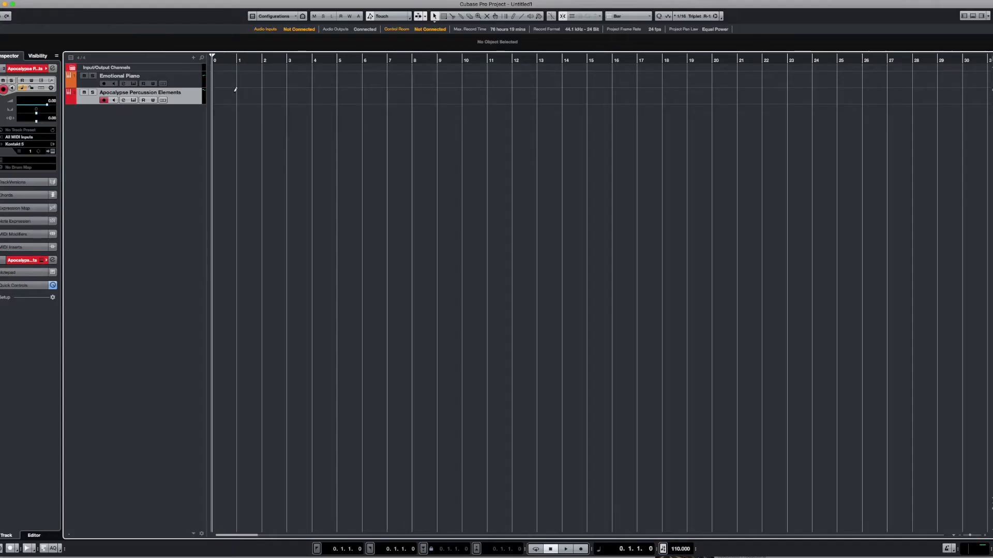
Create an empty MIDI part from bar 0 to 7 on the Apocalypse Percussion Elements track and open it in the Key Editor
{"action": "left_click_drag", "start_coordinate": [213, 96], "coordinate": [372, 96]}
{"action": "double_click", "coordinate": [230, 100]}
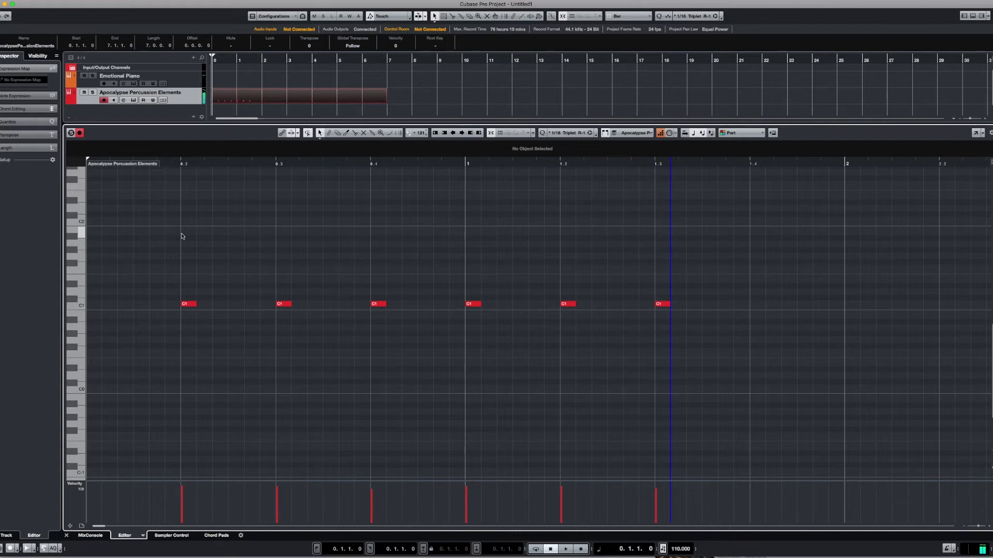
Play back the C1 percussion hits from just before beat 0.2
{"action": "left_click", "coordinate": [166, 163]}
{"action": "key", "text": "space"}
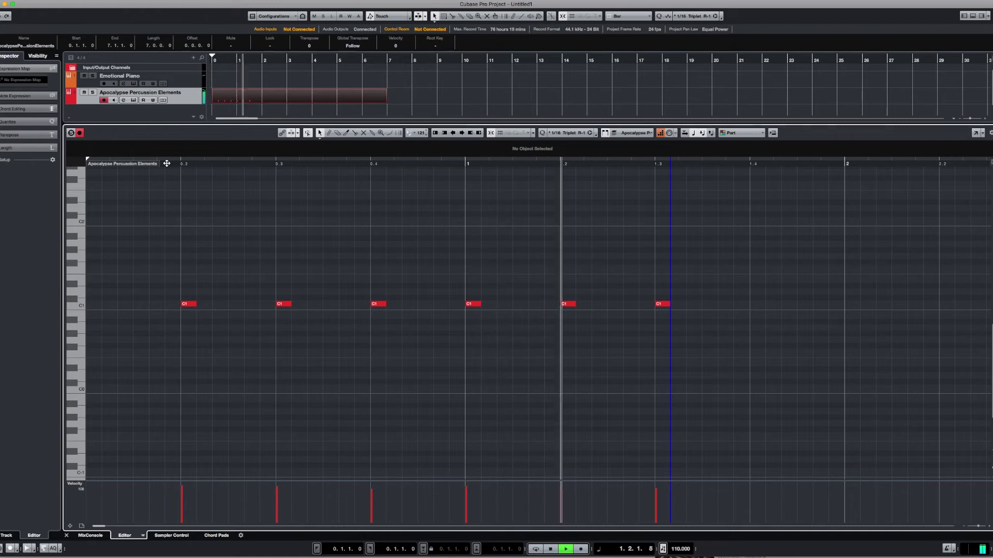
{"action": "key", "text": "space"}
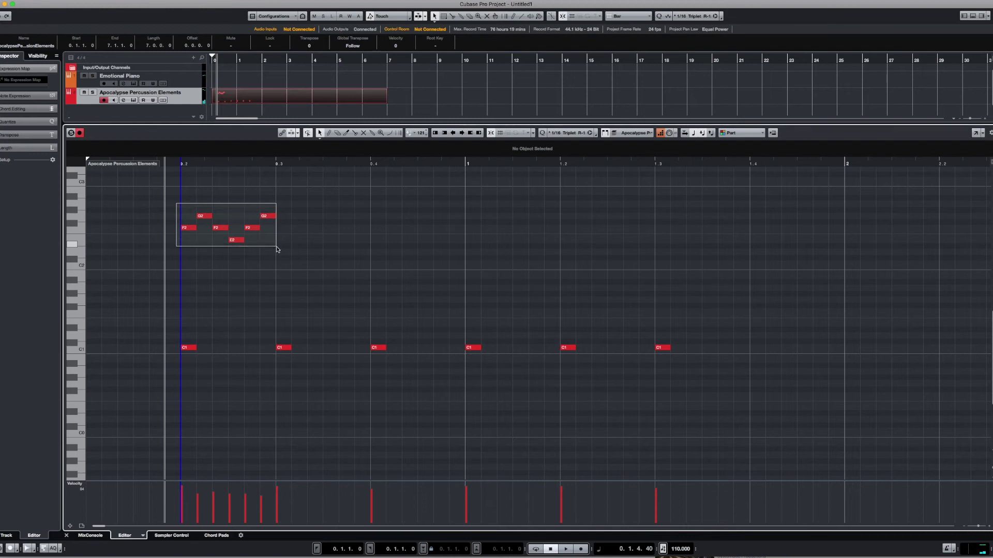
Select the six-note E2, F2 and G2 pattern at beat 0.2 and duplicate it four times in succession
{"action": "left_click_drag", "start_coordinate": [277, 250], "coordinate": [277, 250]}
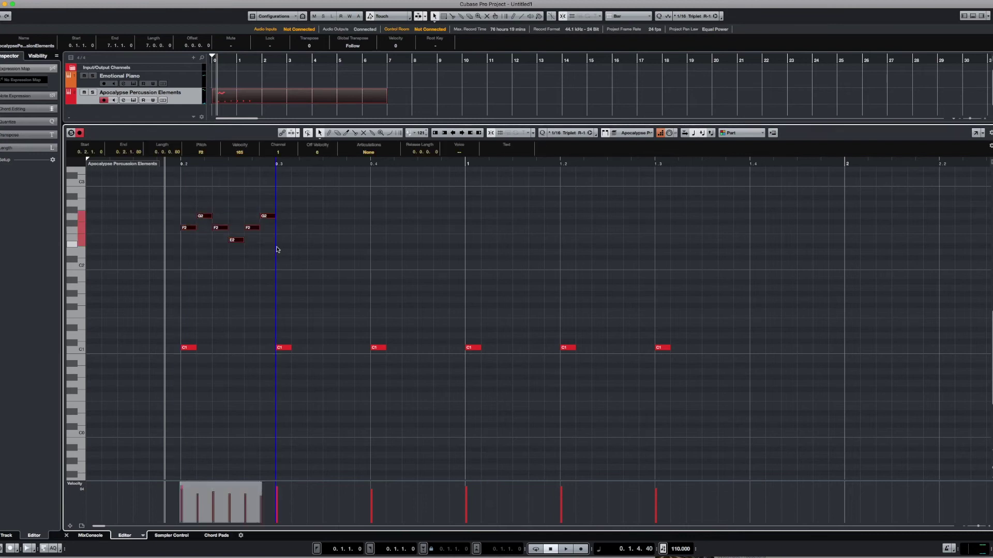
{"action": "key", "text": "alt+d"}
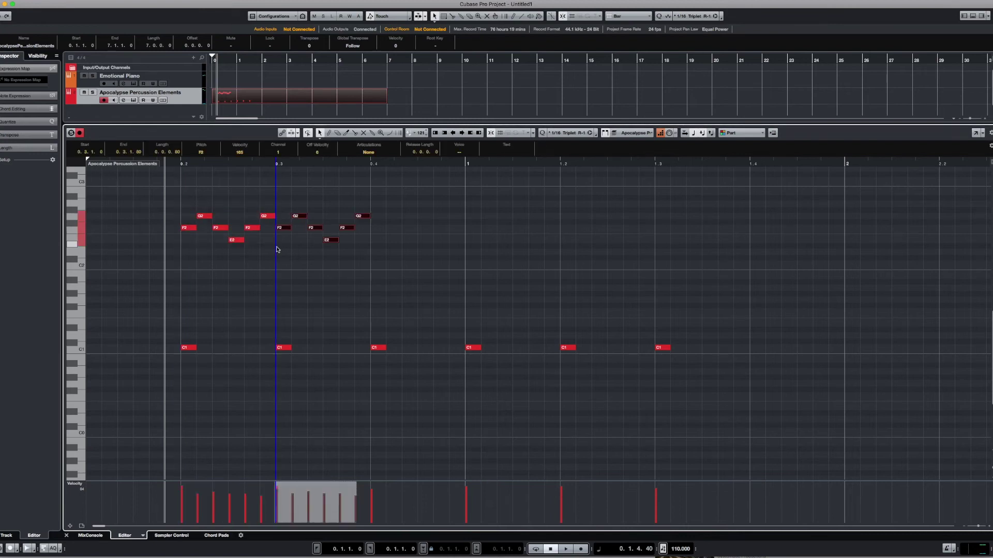
{"action": "key", "text": "alt+d"}
{"action": "key", "text": "alt+d"}
{"action": "key", "text": "alt+d"}
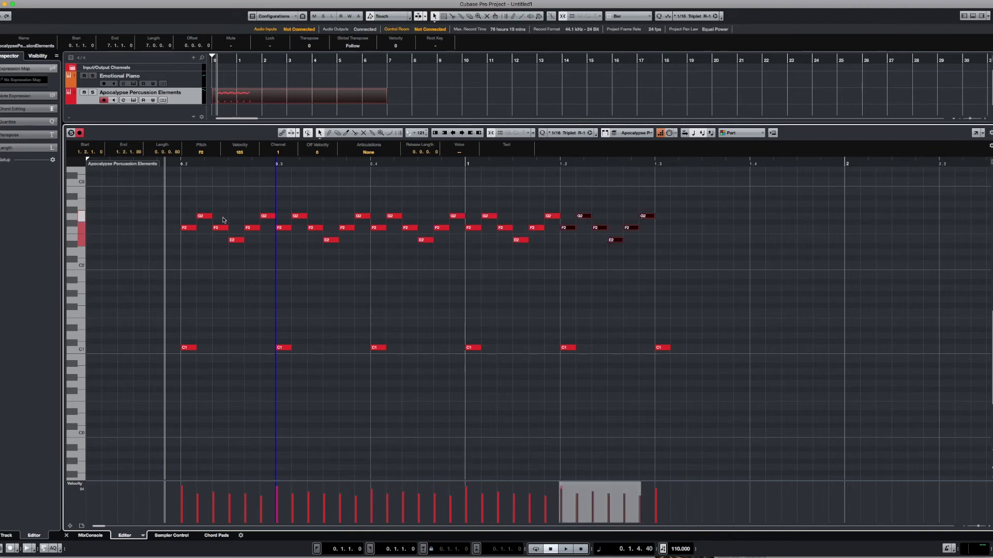
Quantize all the E2, F2 and G2 pattern notes with the randomized 1/16 triplet setting and play back the part
{"action": "left_click_drag", "start_coordinate": [166, 201], "coordinate": [703, 272]}
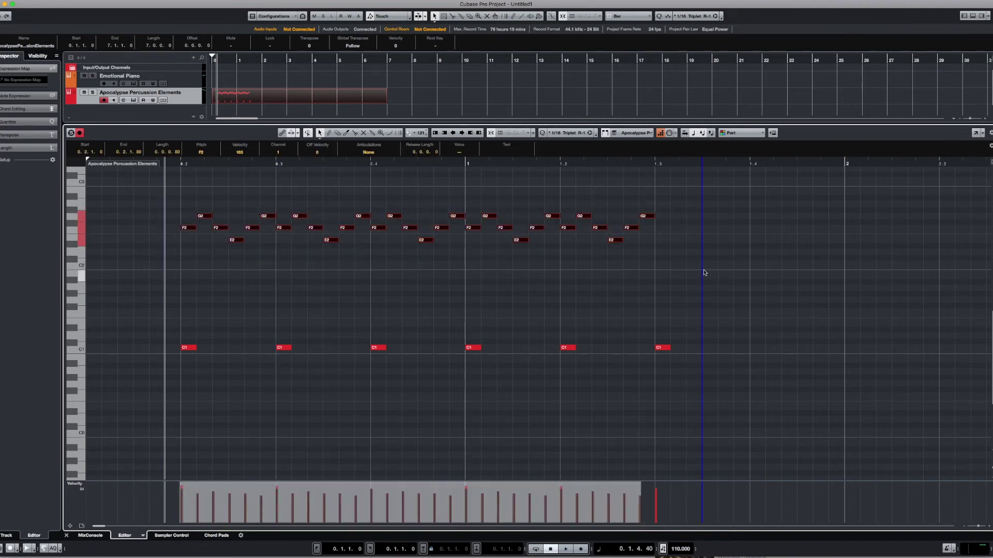
{"action": "key", "text": "q"}
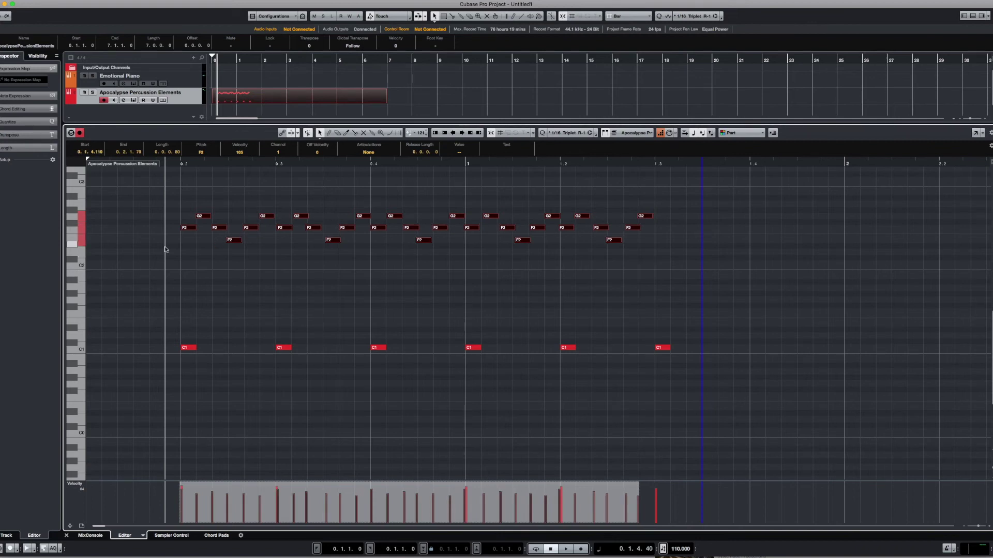
{"action": "scroll", "coordinate": [174, 226], "scroll_direction": "up", "scroll_amount": 2}
{"action": "key", "text": "space"}
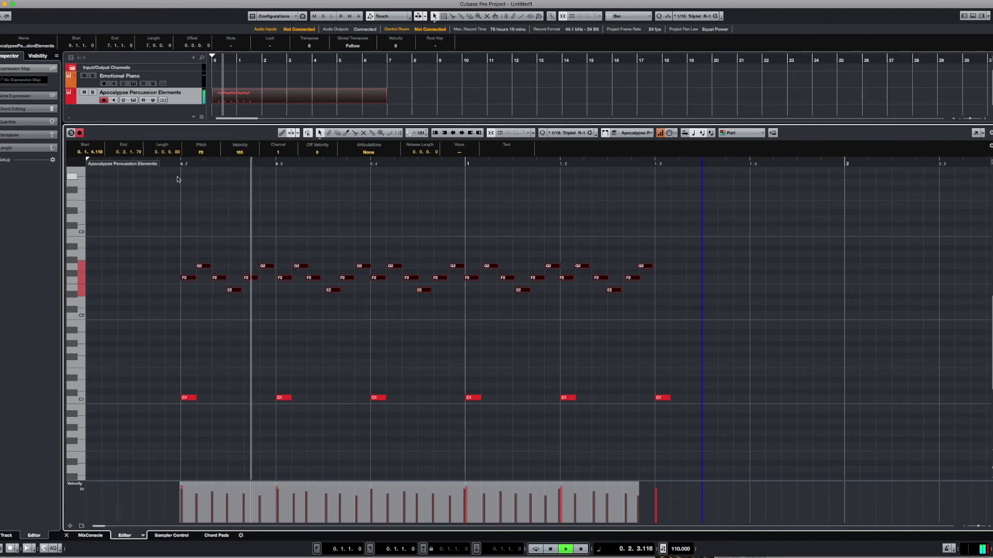
{"action": "key", "text": "space"}
Set the step input position to beat 0.2 for layering D2 hits under the pattern, and play back the layered part
{"action": "left_click", "coordinate": [181, 193]}
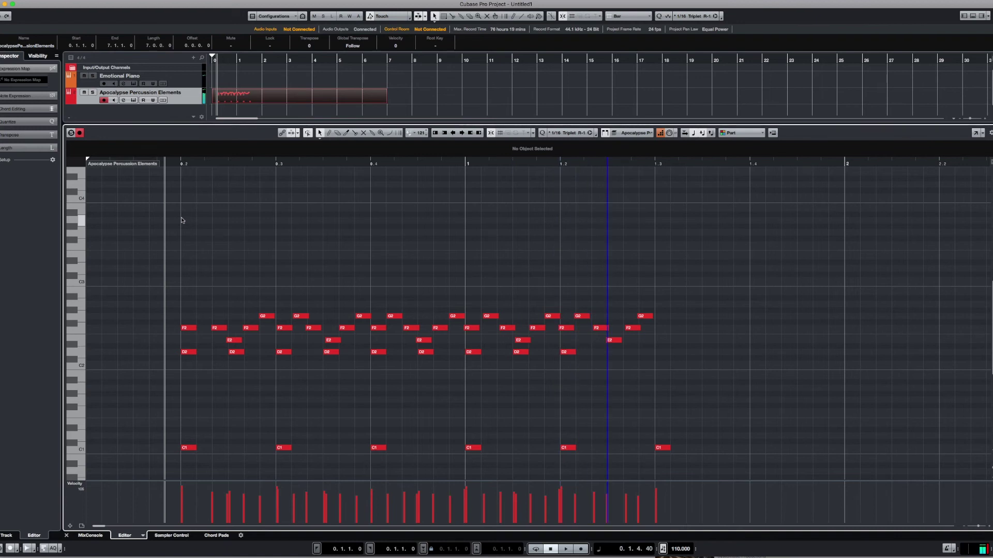
{"action": "key", "text": "space"}
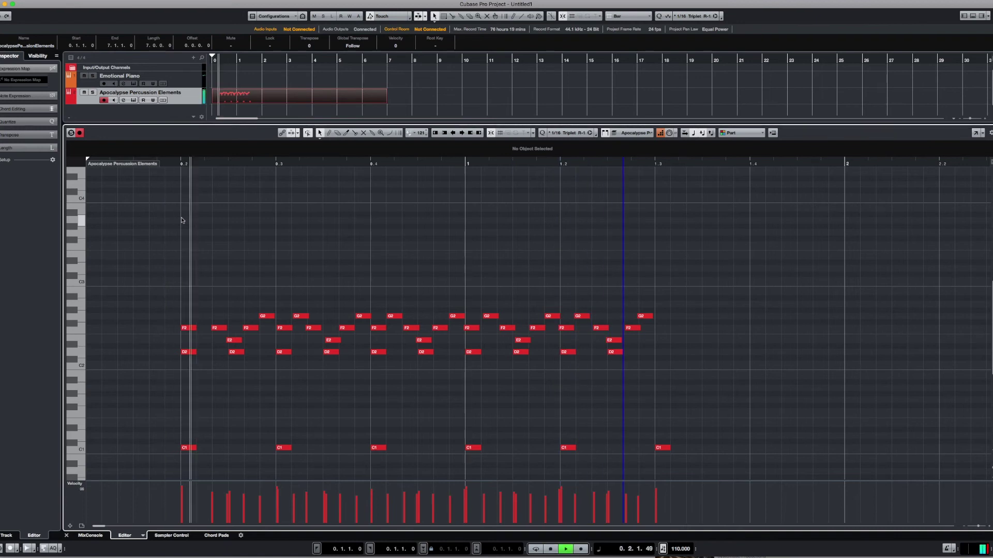
{"action": "key", "text": "space"}
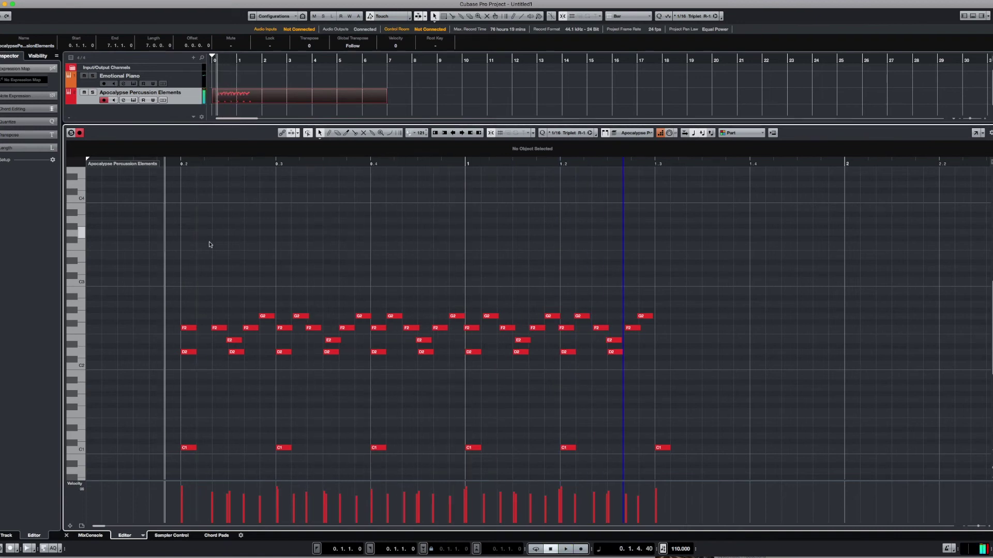
Select the E2, F2 and G2 pattern notes above the D2 hits, lower their velocities and play back the part
{"action": "left_click_drag", "start_coordinate": [165, 264], "coordinate": [710, 346]}
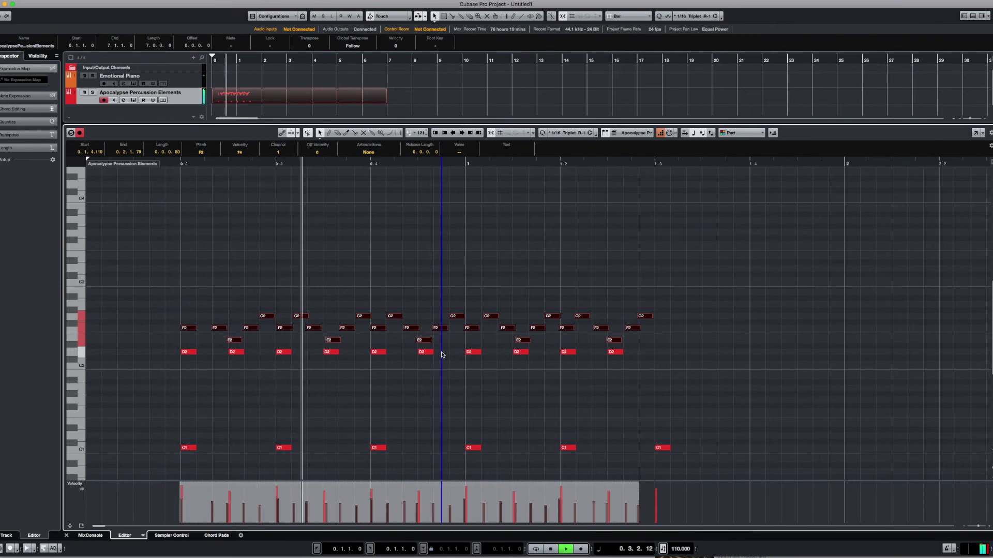
{"action": "key", "text": "space"}
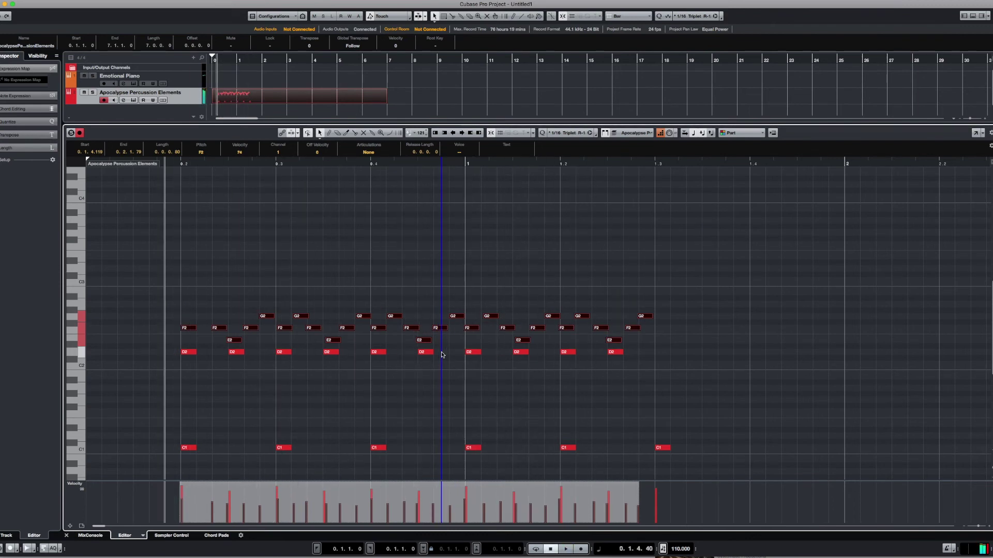